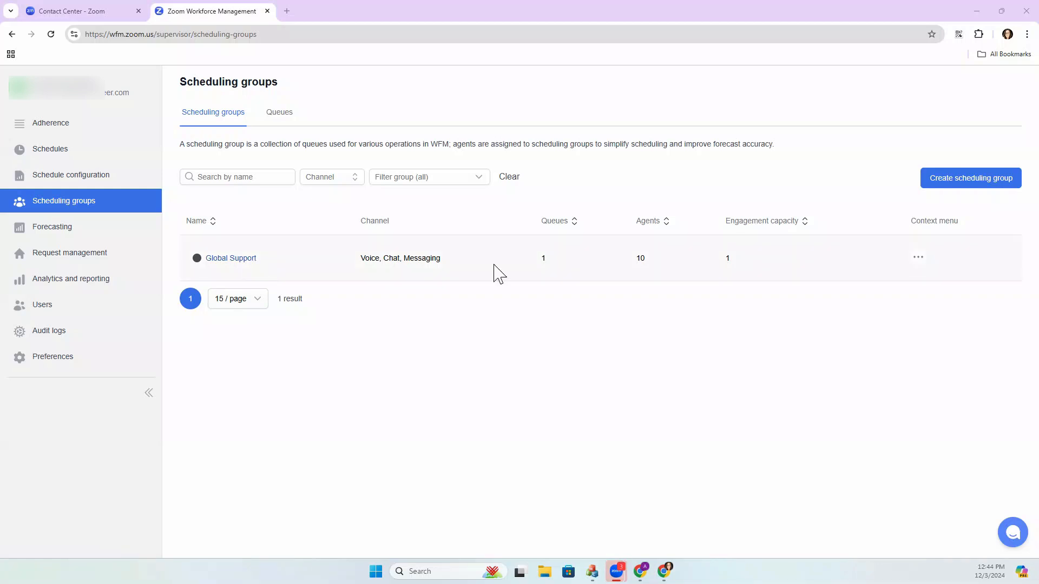
- Create a scheduling group named Test covering every channel except video, keeping the default colour
{"action": "left_click", "coordinate": [988, 189]}
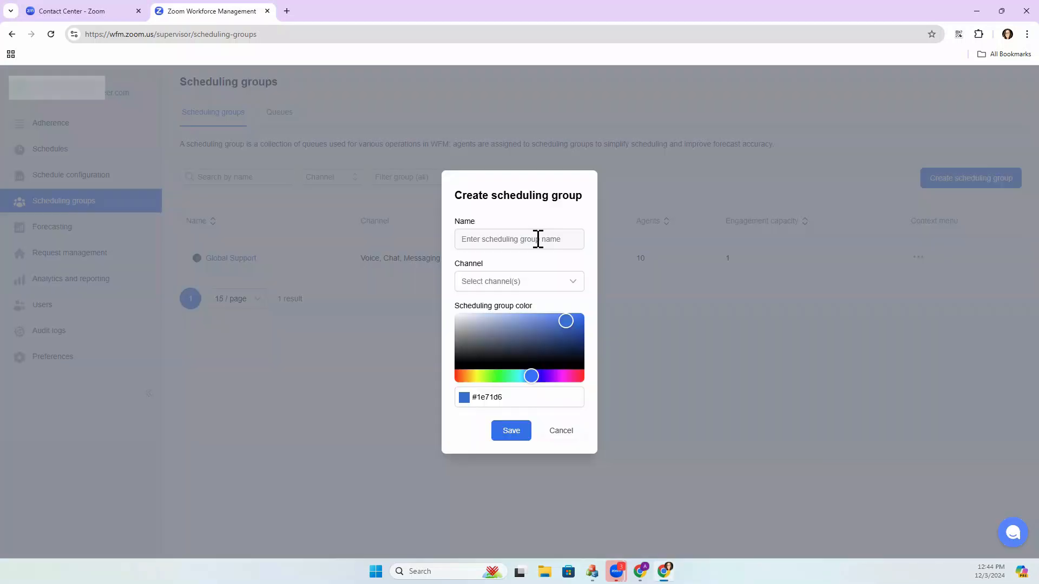
{"action": "left_click", "coordinate": [536, 238]}
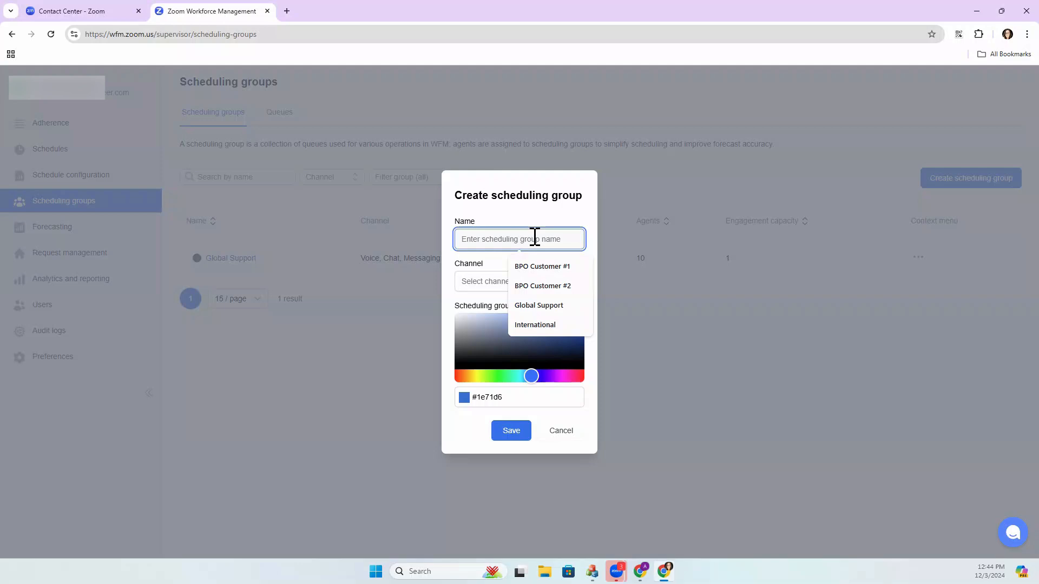
{"action": "type", "text": "Test"}
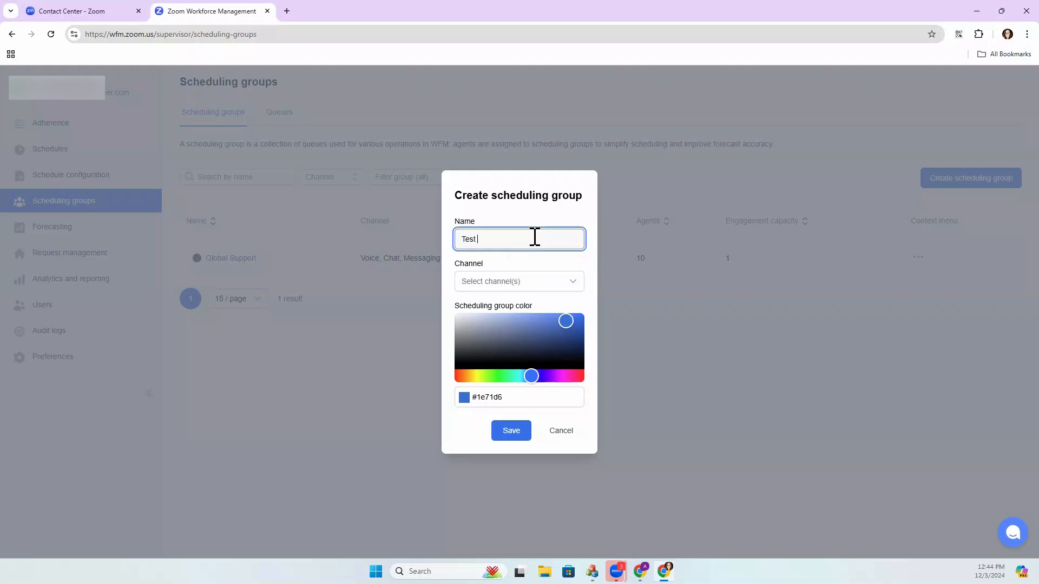
{"action": "left_click", "coordinate": [577, 287]}
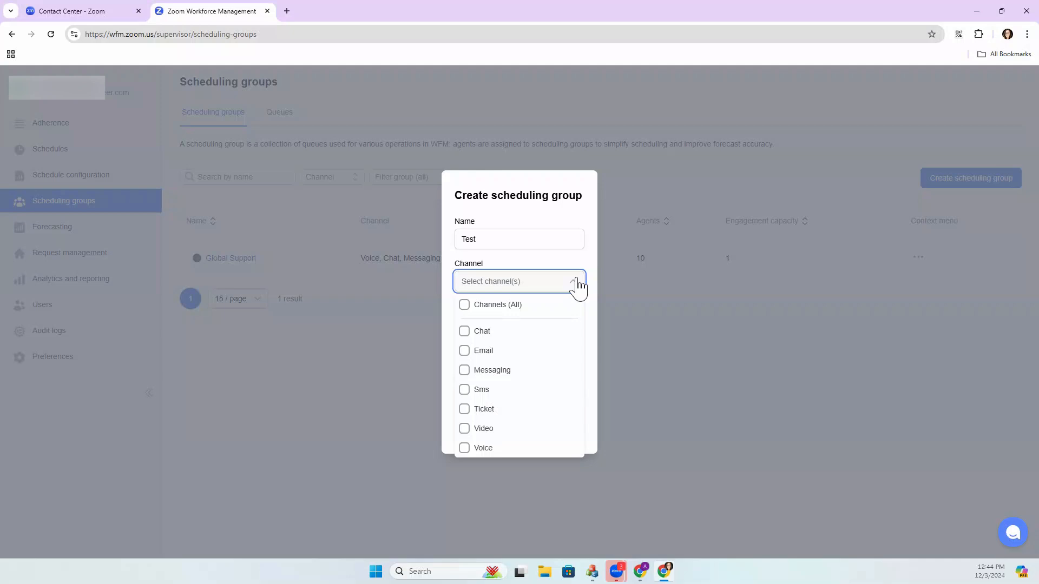
{"action": "left_click", "coordinate": [465, 306]}
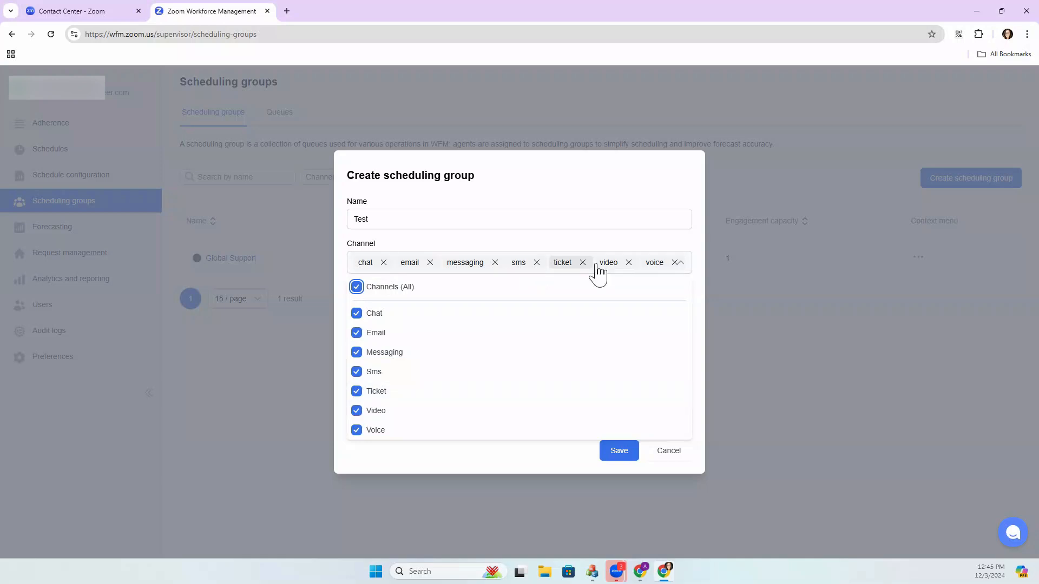
{"action": "left_click", "coordinate": [628, 263]}
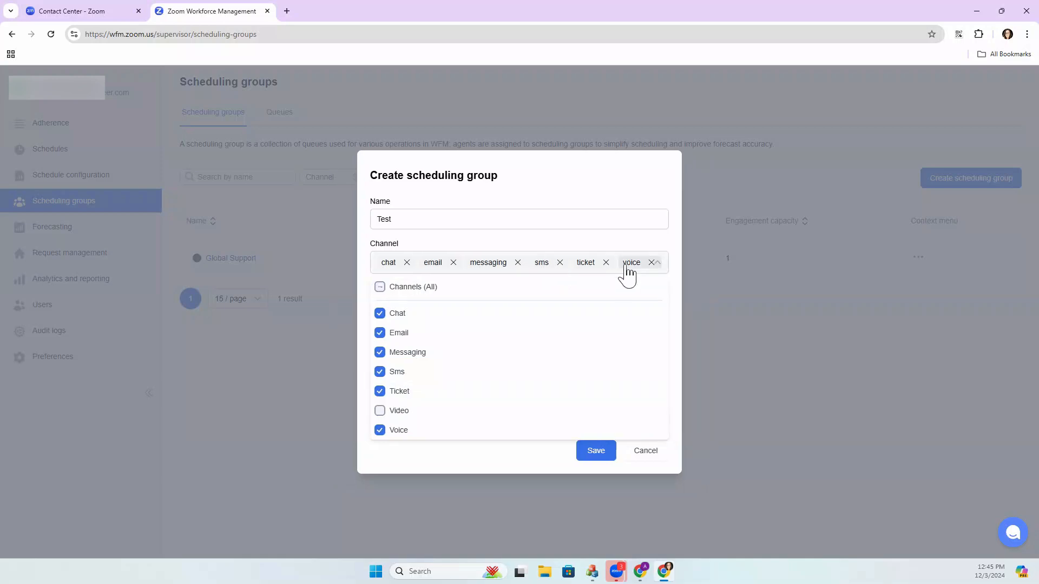
{"action": "left_click", "coordinate": [600, 454]}
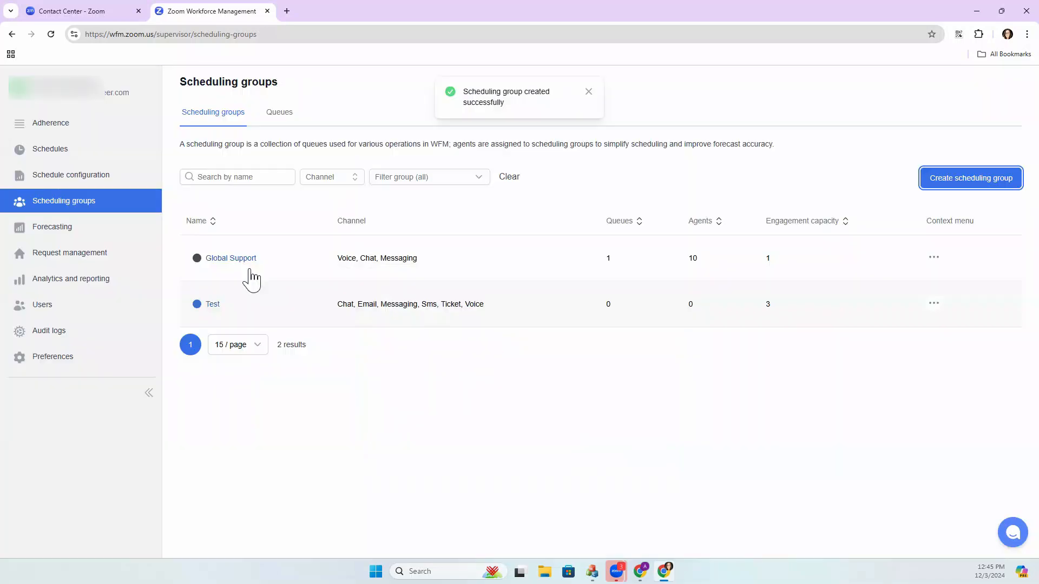
- Edit the Test scheduling group to change its colour to #89536d and save it
{"action": "left_click", "coordinate": [213, 304]}
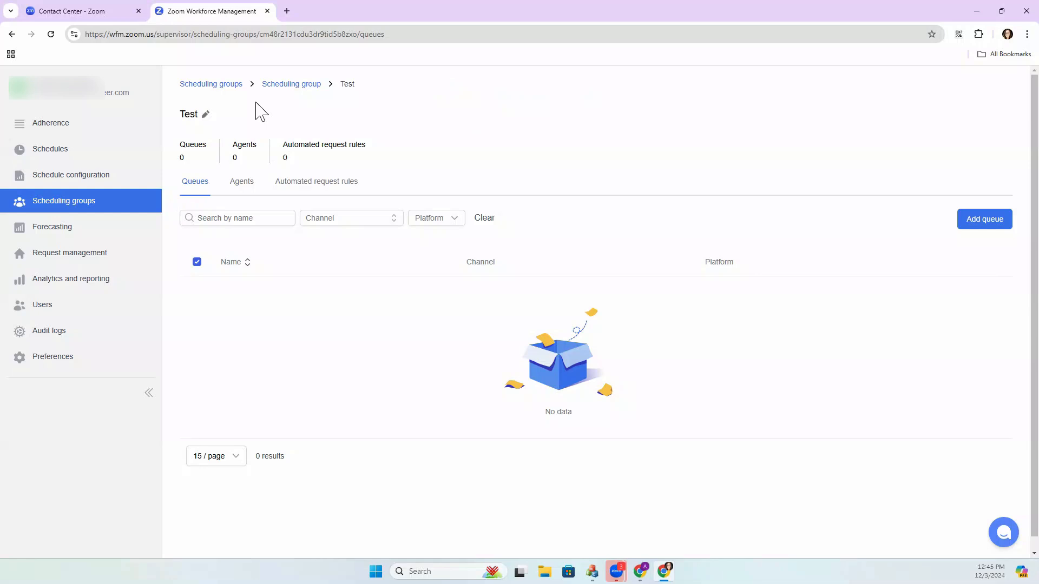
{"action": "left_click", "coordinate": [230, 84]}
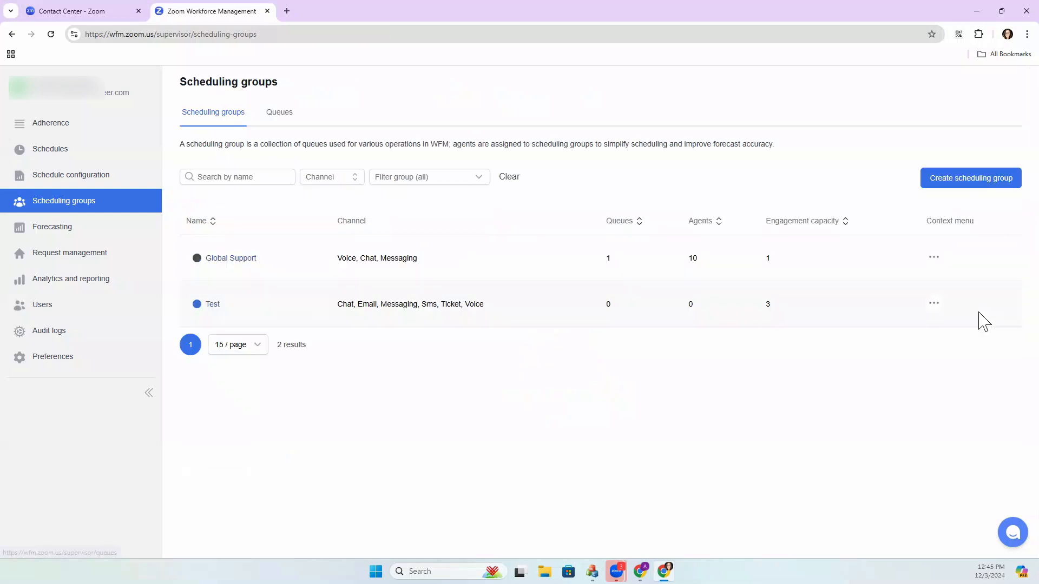
{"action": "left_click", "coordinate": [933, 303]}
{"action": "left_click", "coordinate": [918, 322]}
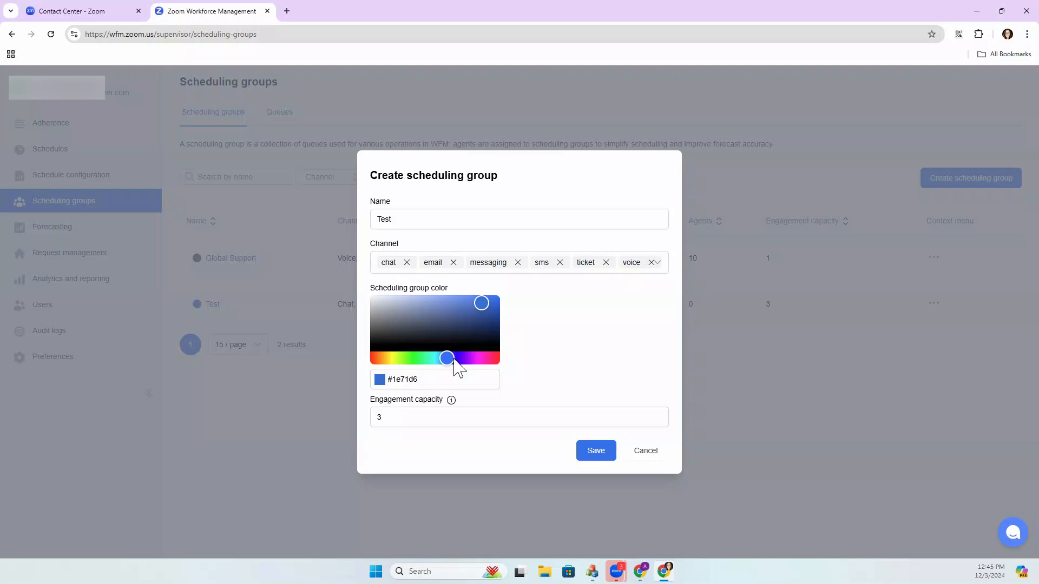
{"action": "left_click", "coordinate": [441, 317]}
{"action": "left_click_drag", "start_coordinate": [442, 316], "coordinate": [422, 318]}
{"action": "left_click_drag", "start_coordinate": [453, 361], "coordinate": [491, 364]}
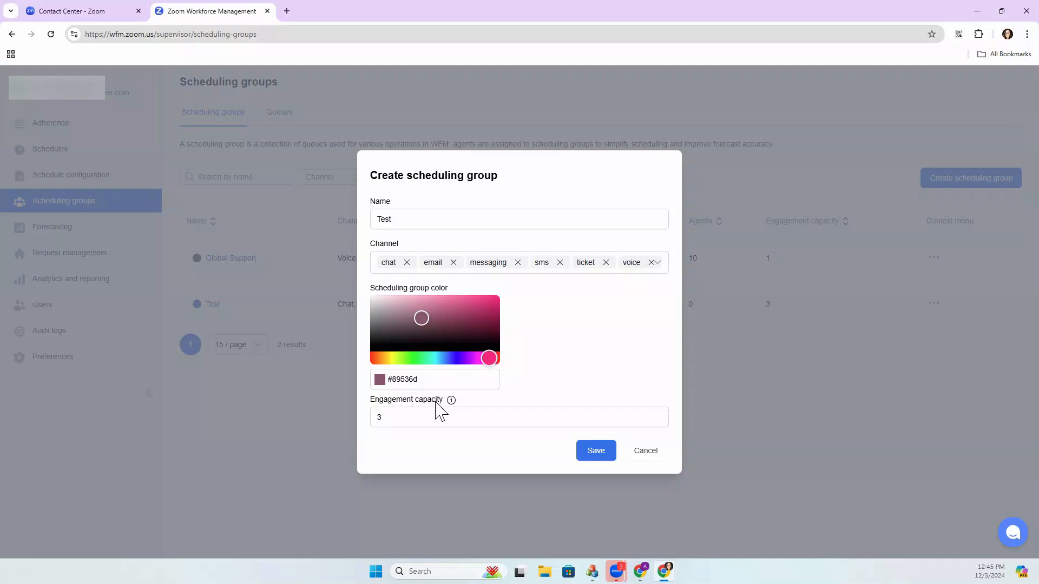
{"action": "mouse_move", "coordinate": [456, 397]}
{"action": "left_click", "coordinate": [597, 457]}
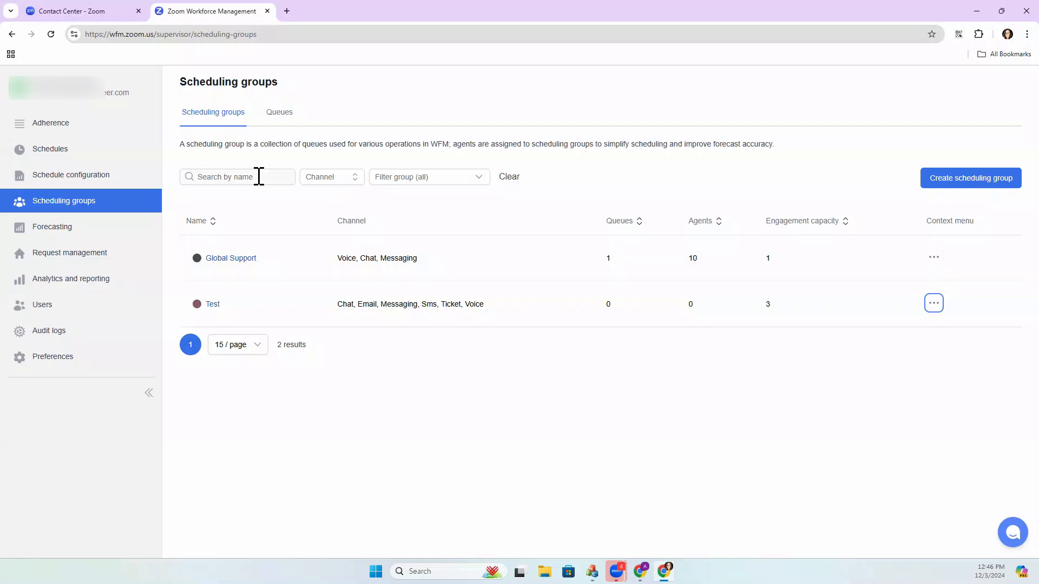
- Examine the channel and group filters of the scheduling groups list and the actions available for Global Support
{"action": "left_click", "coordinate": [341, 181]}
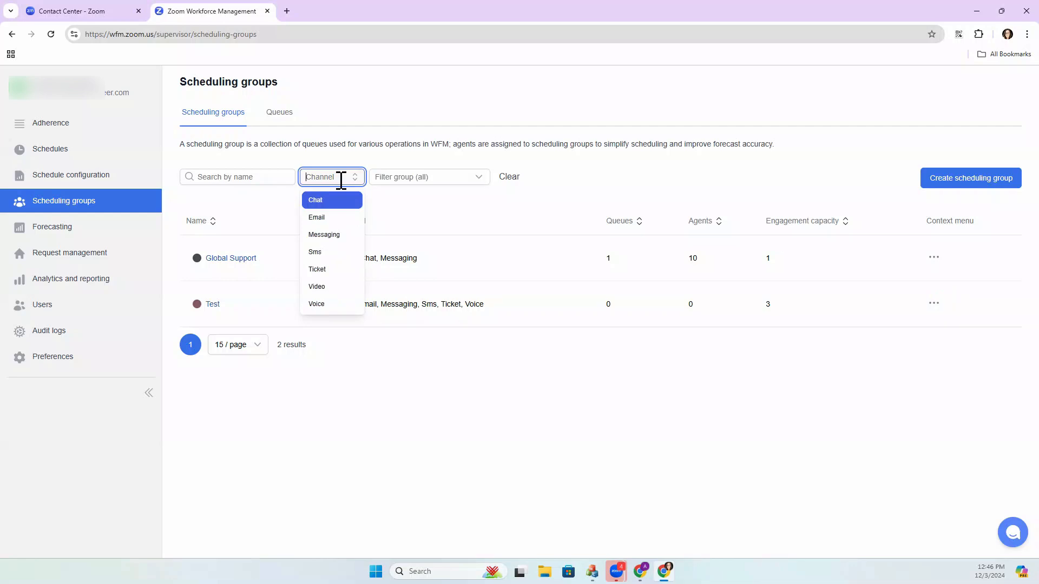
{"action": "left_click", "coordinate": [411, 178]}
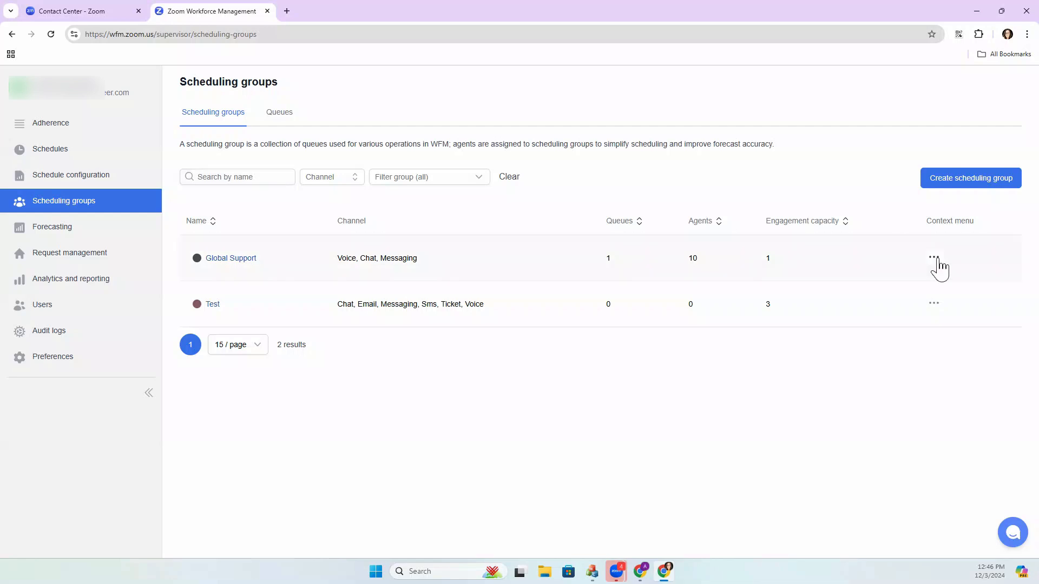
{"action": "left_click", "coordinate": [934, 259]}
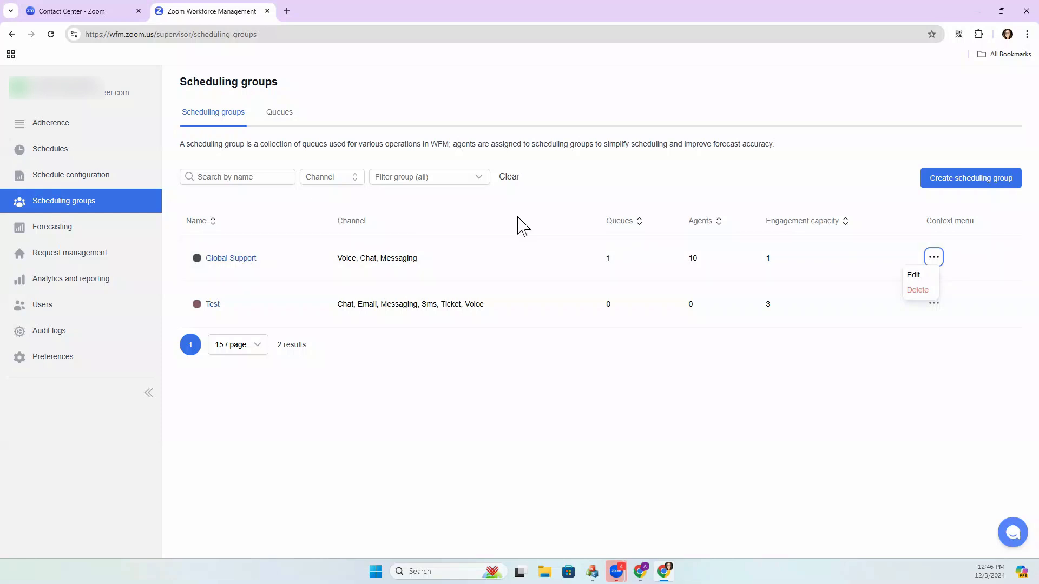
- Open the Global Support group and review the queues available to add, without adding any
{"action": "left_click", "coordinate": [241, 263]}
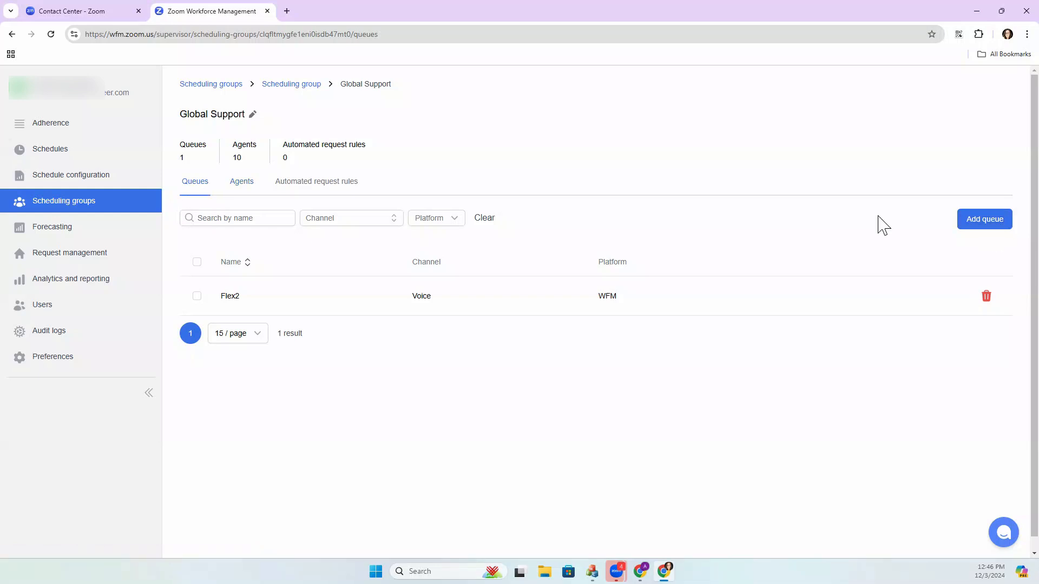
{"action": "left_click", "coordinate": [978, 228]}
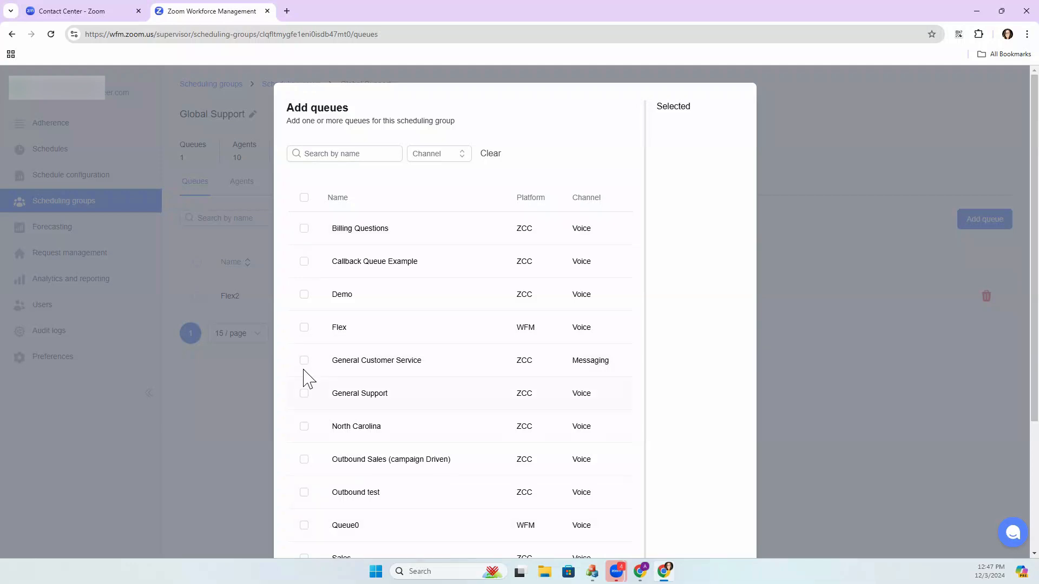
{"action": "scroll", "coordinate": [632, 319], "scroll_direction": "down", "scroll_amount": 3}
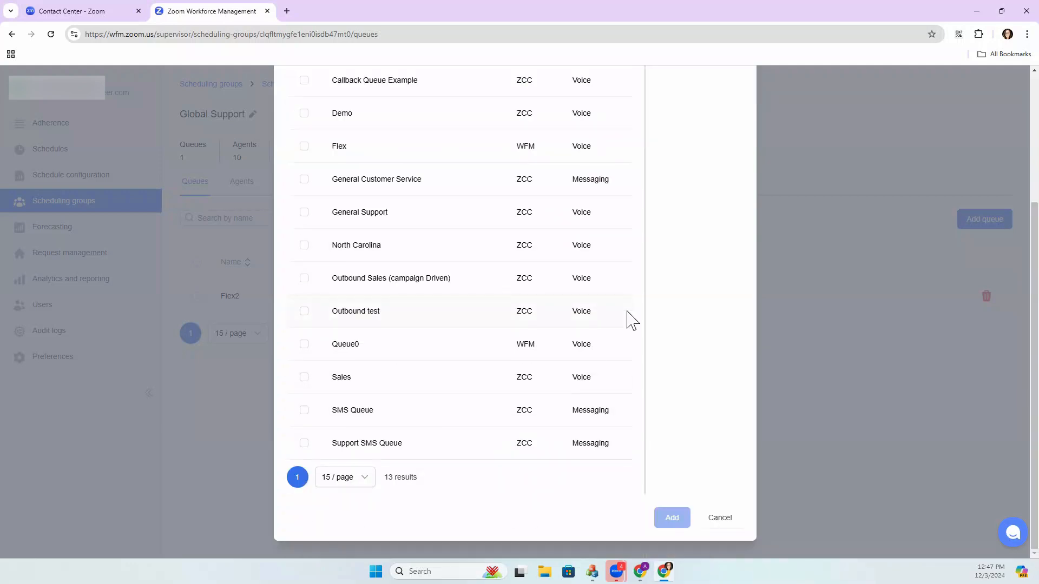
{"action": "left_click", "coordinate": [721, 517]}
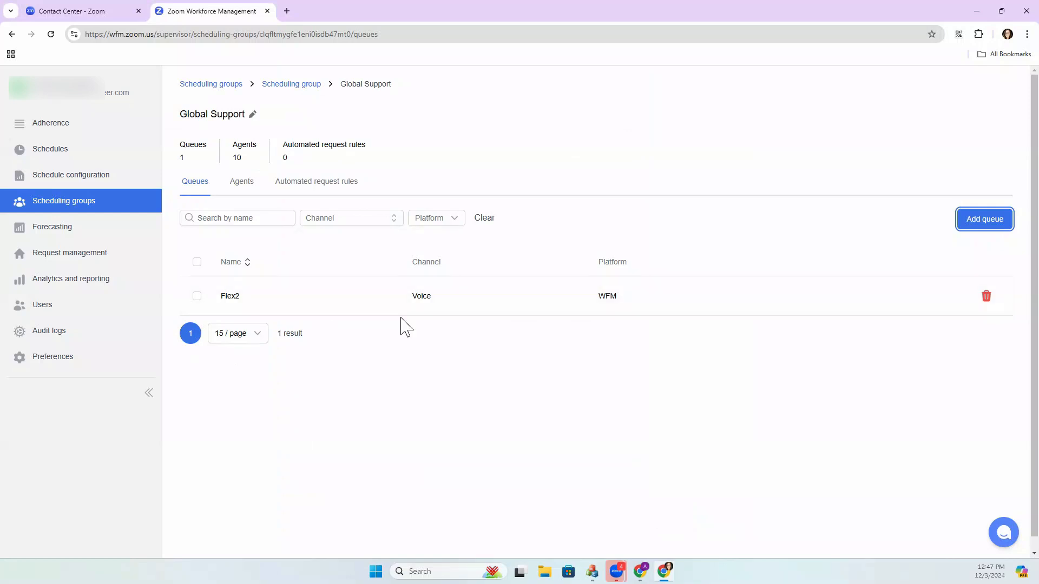
- Review the agents assigned to Global Support and the option for adding agents, without adding any
{"action": "left_click", "coordinate": [250, 193]}
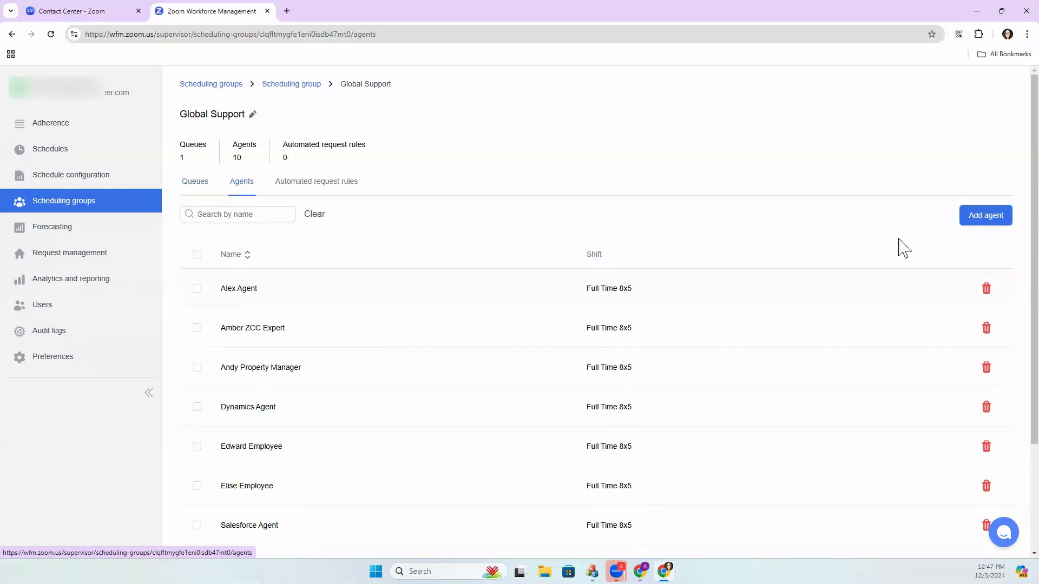
{"action": "left_click", "coordinate": [988, 220]}
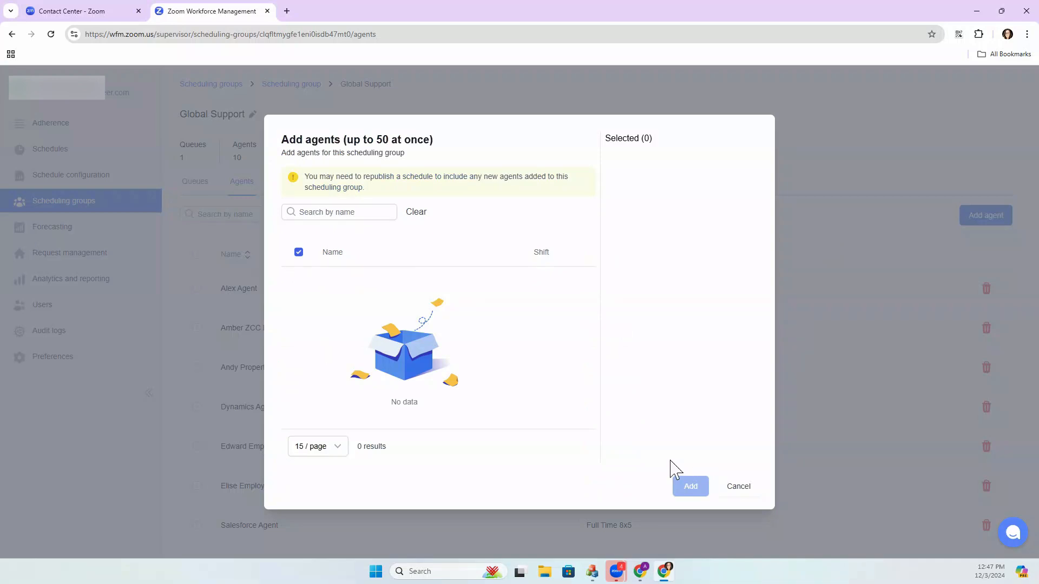
{"action": "left_click", "coordinate": [739, 486]}
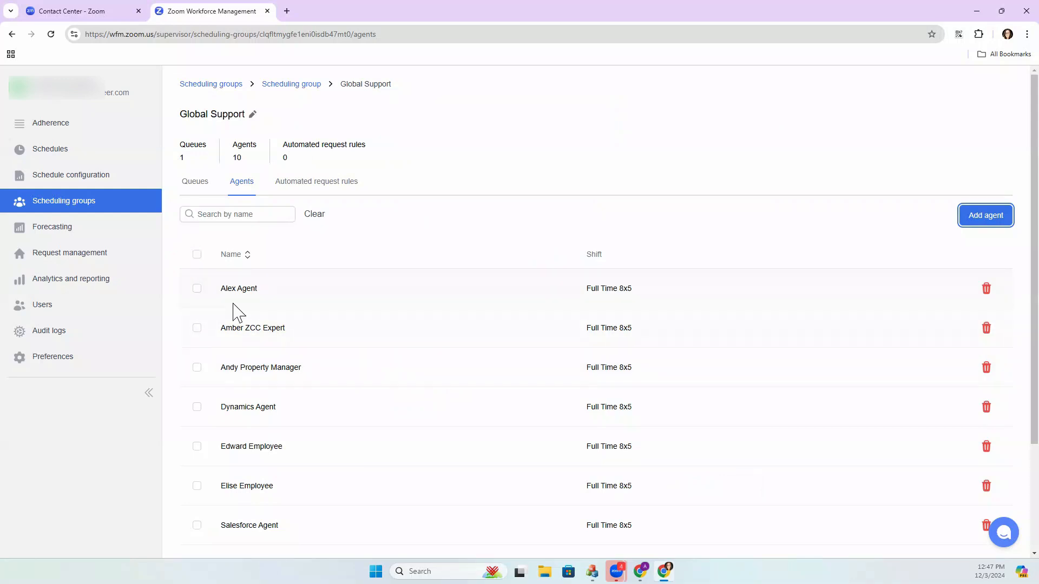
{"action": "scroll", "coordinate": [244, 351], "scroll_direction": "down", "scroll_amount": 3}
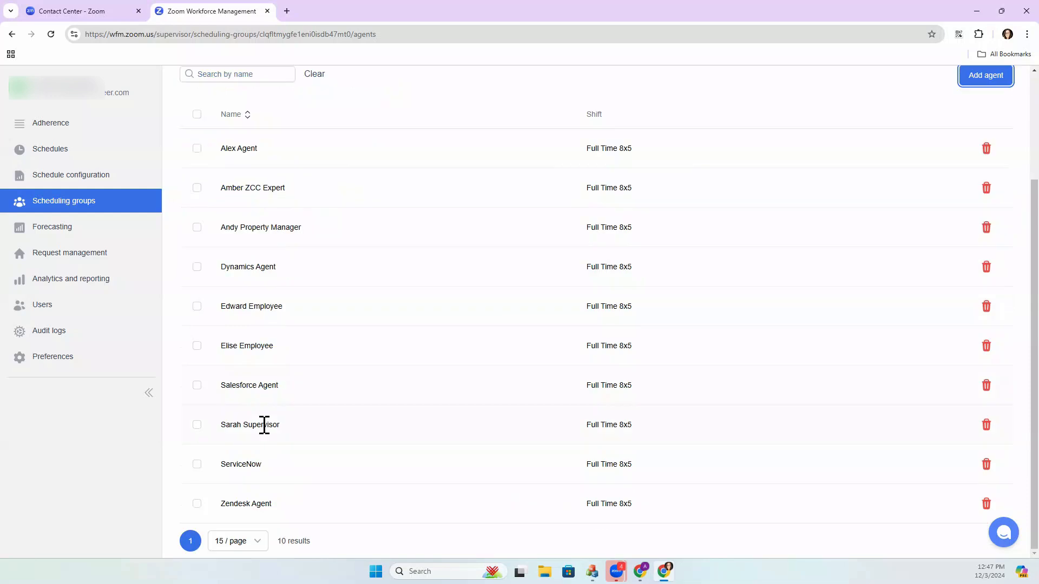
{"action": "scroll", "coordinate": [264, 425], "scroll_direction": "up", "scroll_amount": 3}
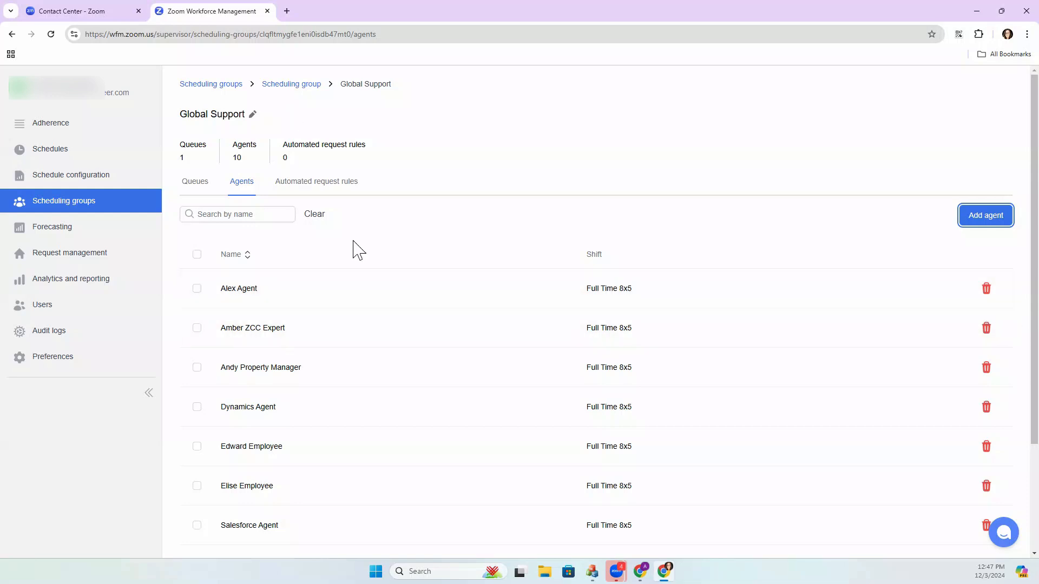
- Check Global Support's automated request rules and the schedule swap rules, and return to the scheduling groups list
{"action": "left_click", "coordinate": [328, 186]}
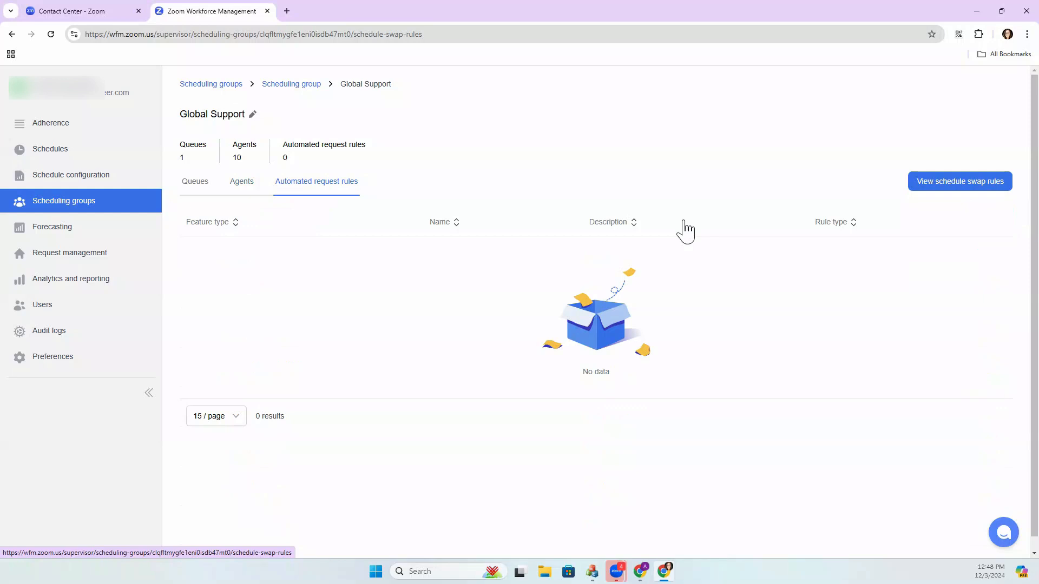
{"action": "left_click", "coordinate": [974, 184]}
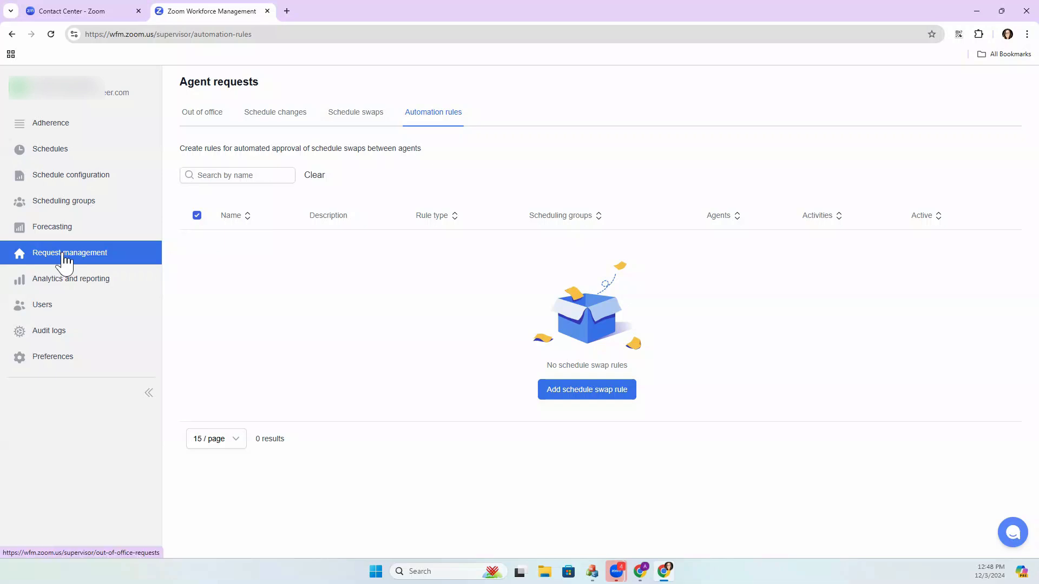
{"action": "left_click", "coordinate": [70, 208]}
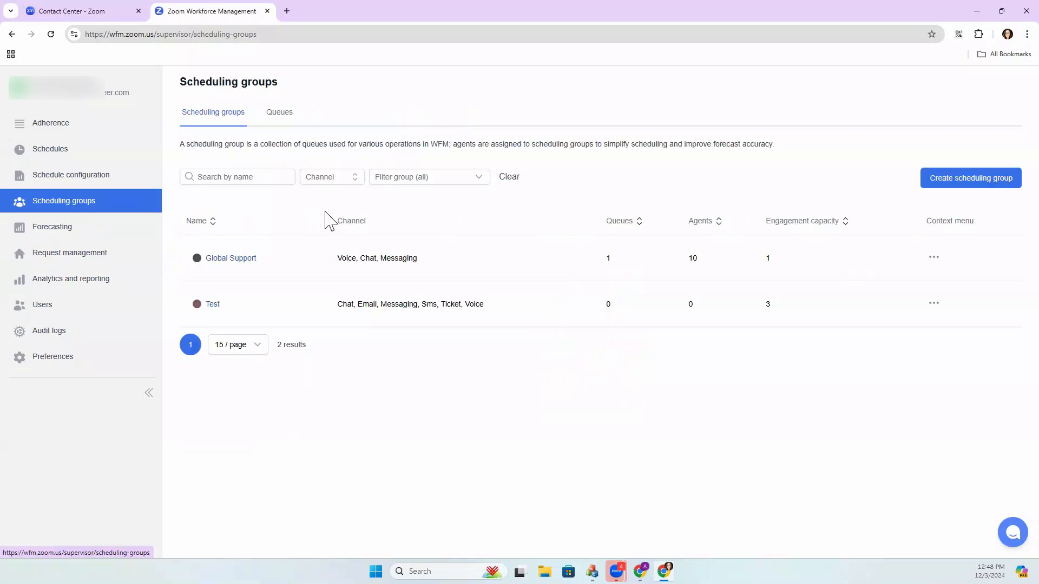